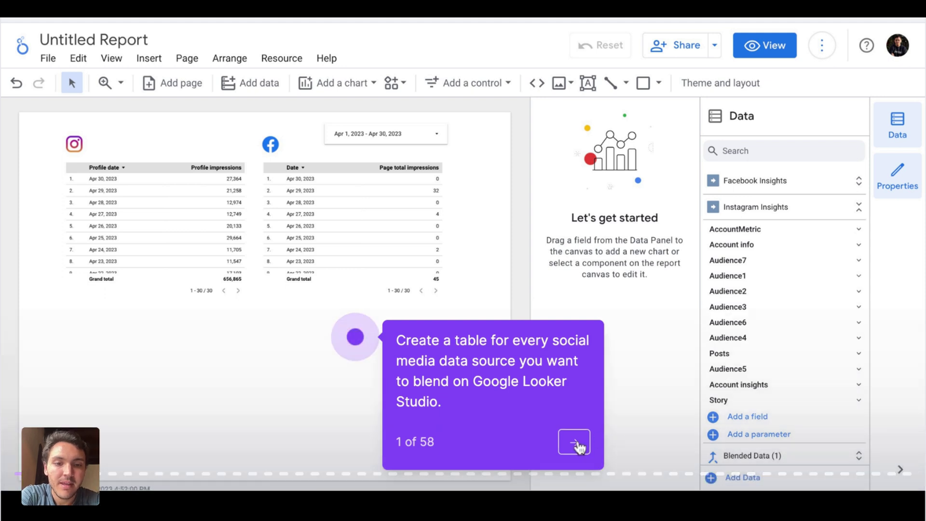
Advance the Looker Studio tour to its next step to reach the new Blended Data (4) table.
click(575, 442)
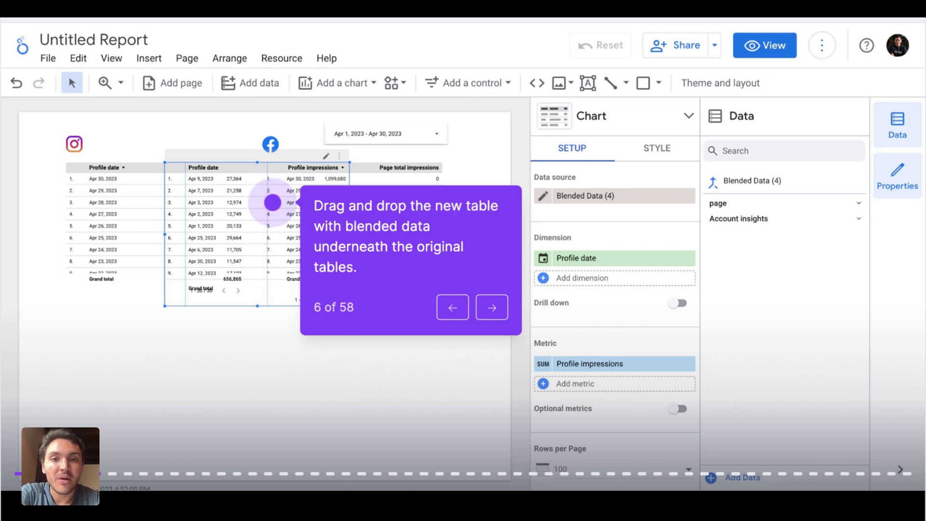
Place the Blended Data (4) table under the originals and open its blend for editing.
click(486, 311)
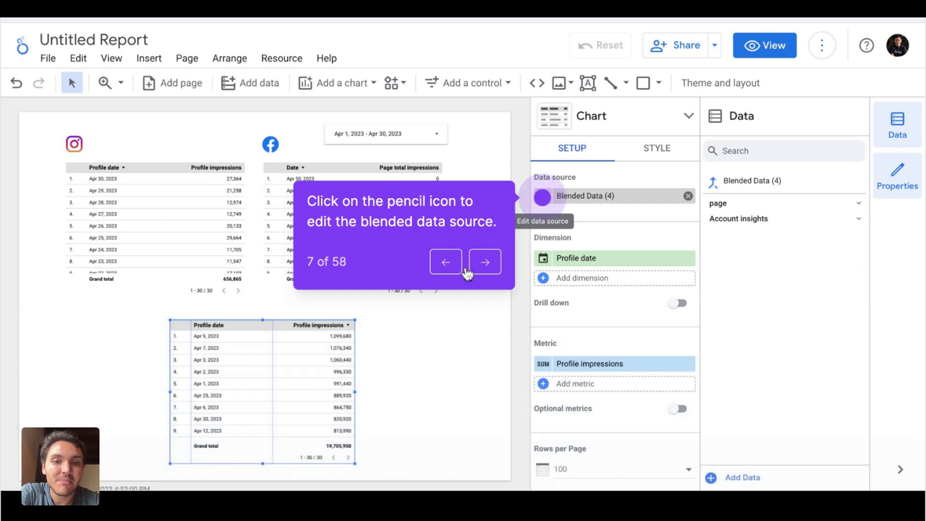
click(479, 266)
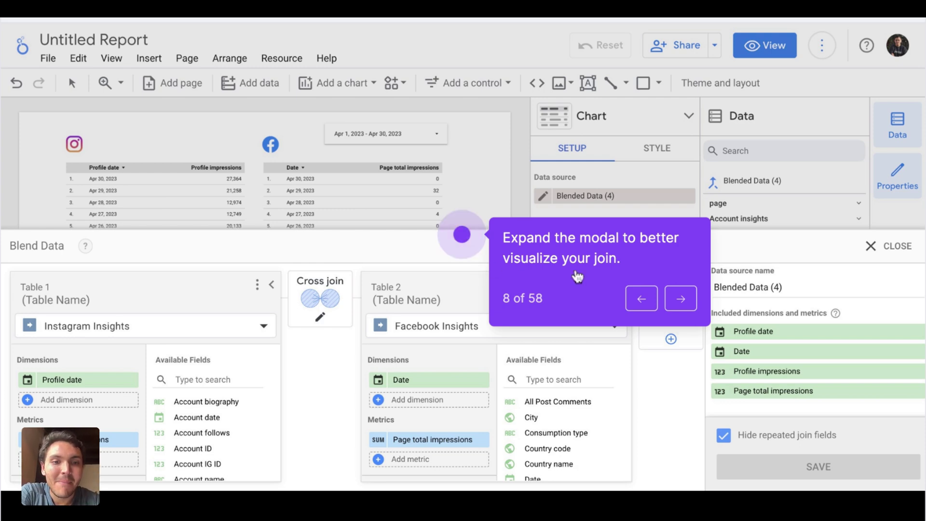
Join Instagram Profile date to Facebook Date as a left outer join, then save the blend.
click(680, 298)
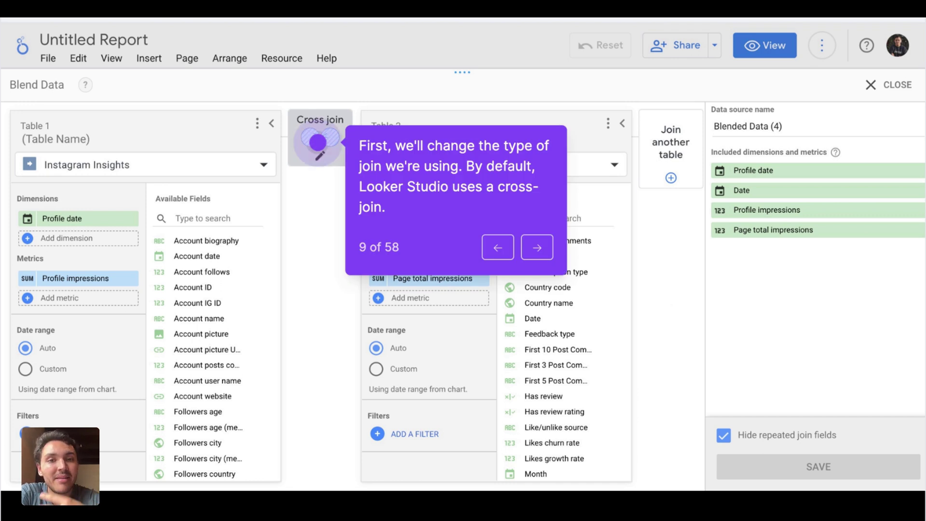
click(318, 144)
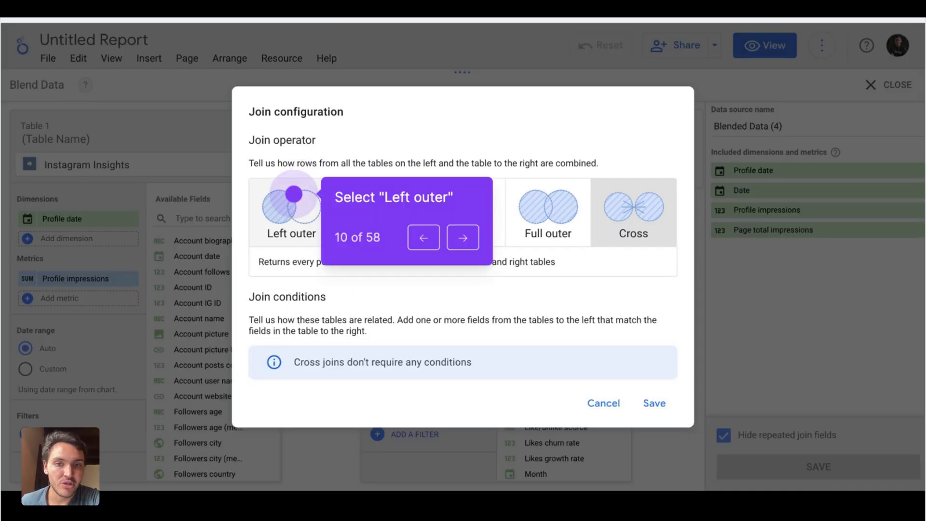
click(293, 194)
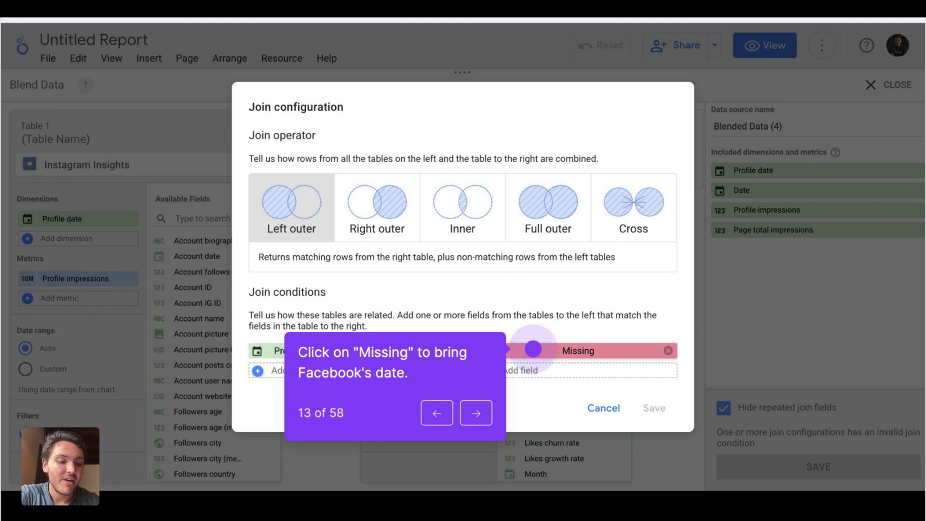
click(533, 348)
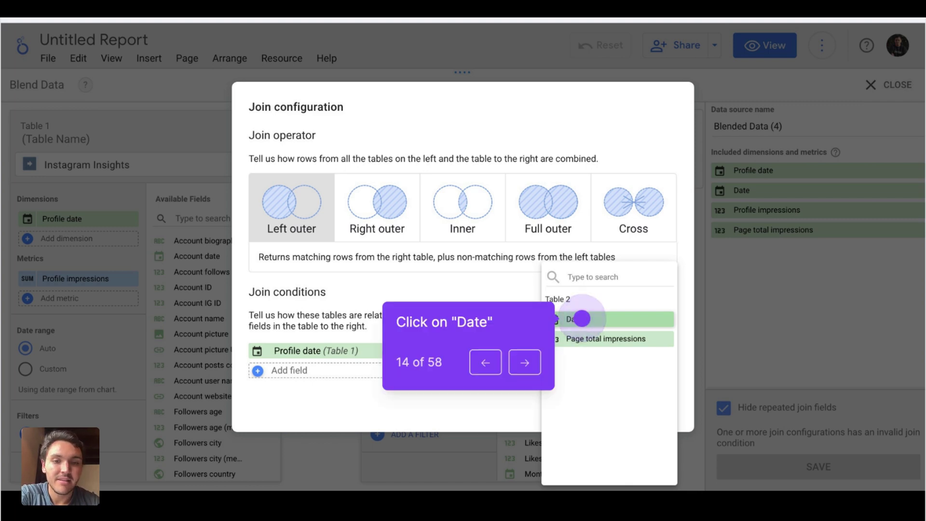
click(581, 318)
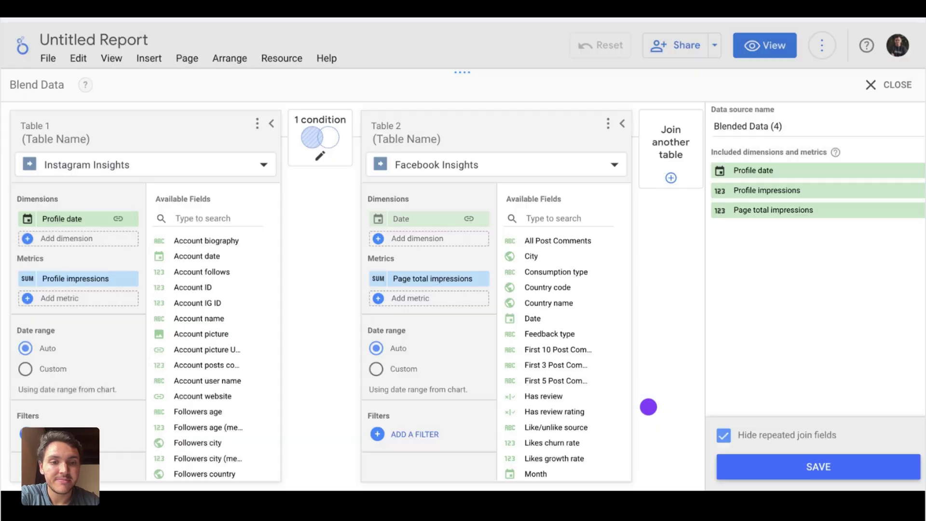
click(651, 407)
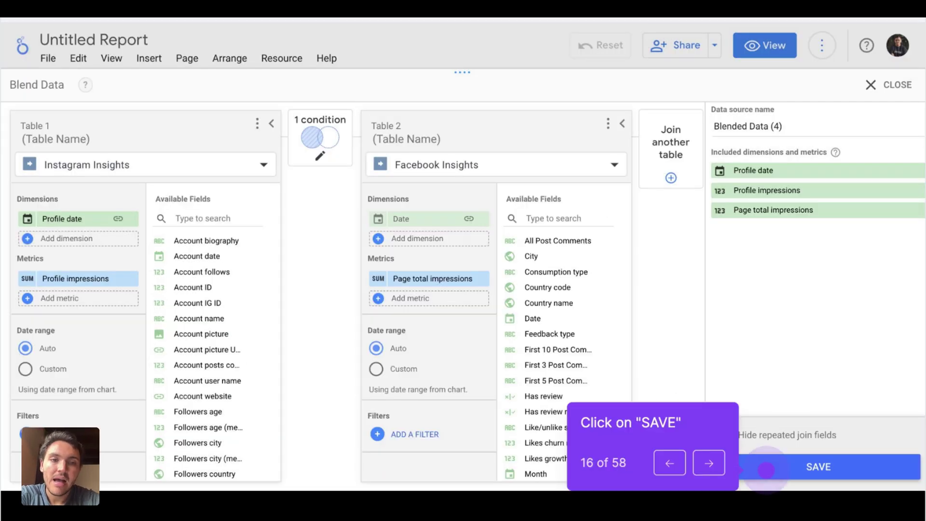
click(766, 469)
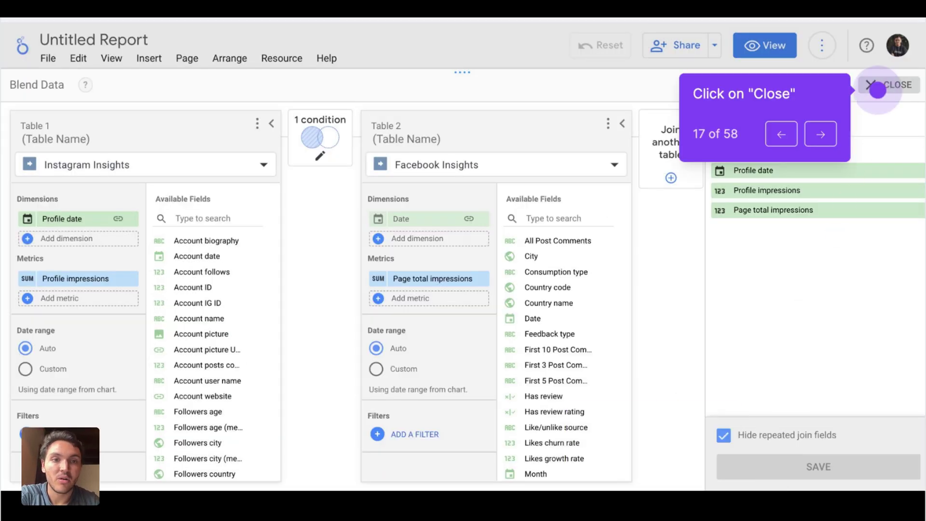
click(877, 88)
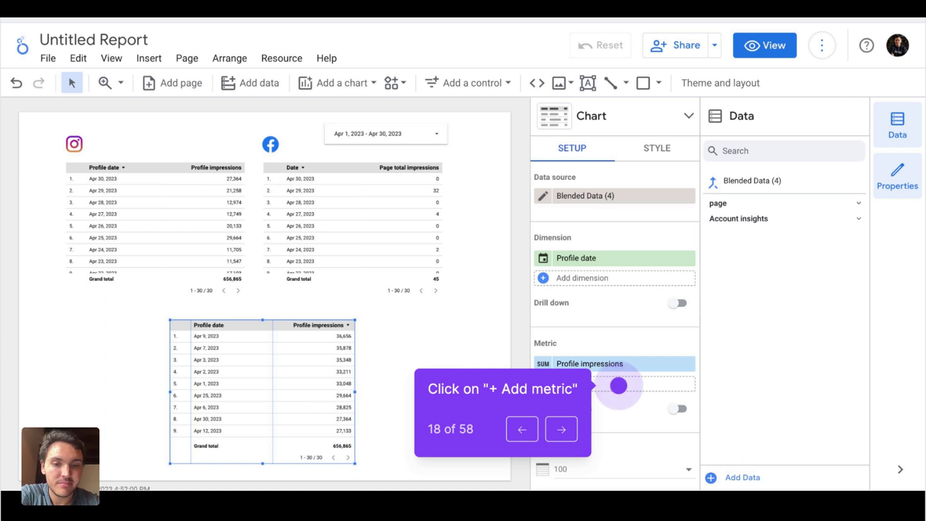
Add Page total impressions as a metric and sort the table by Profile date.
click(618, 386)
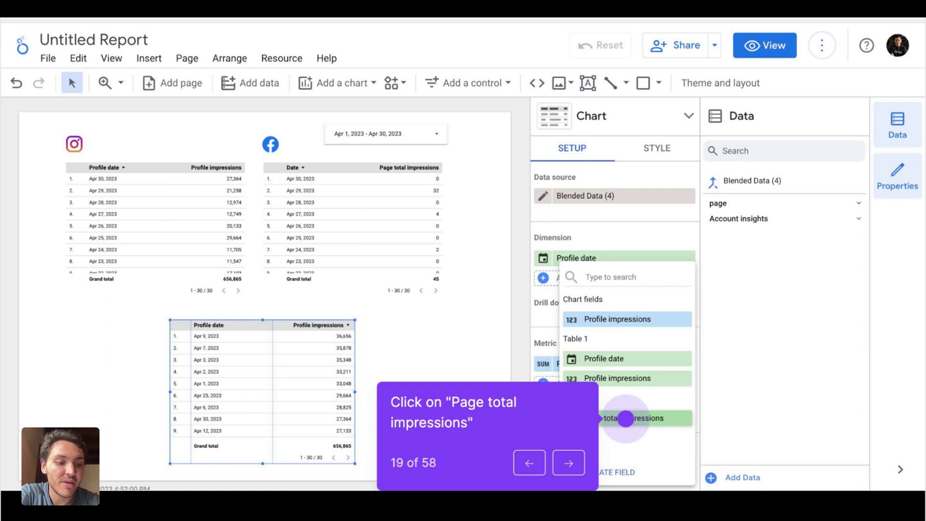
click(626, 418)
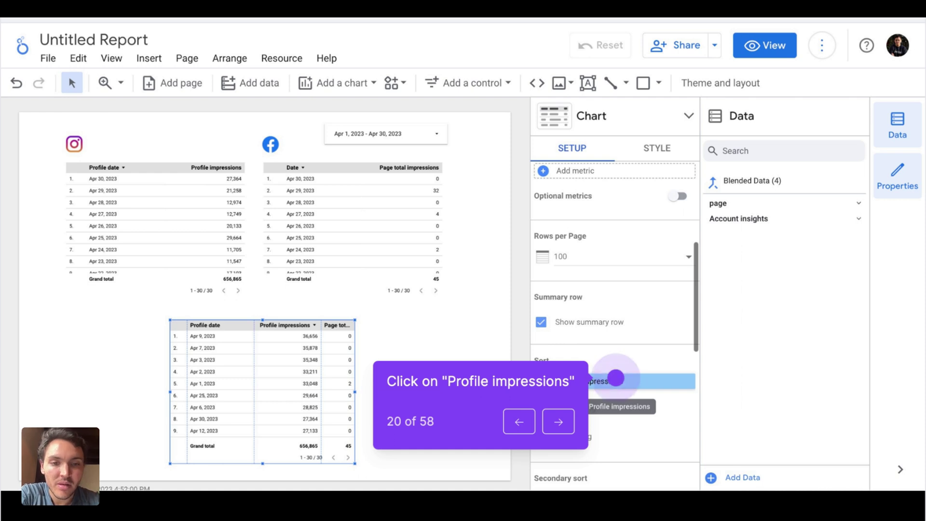
key(Right)
key(Right)
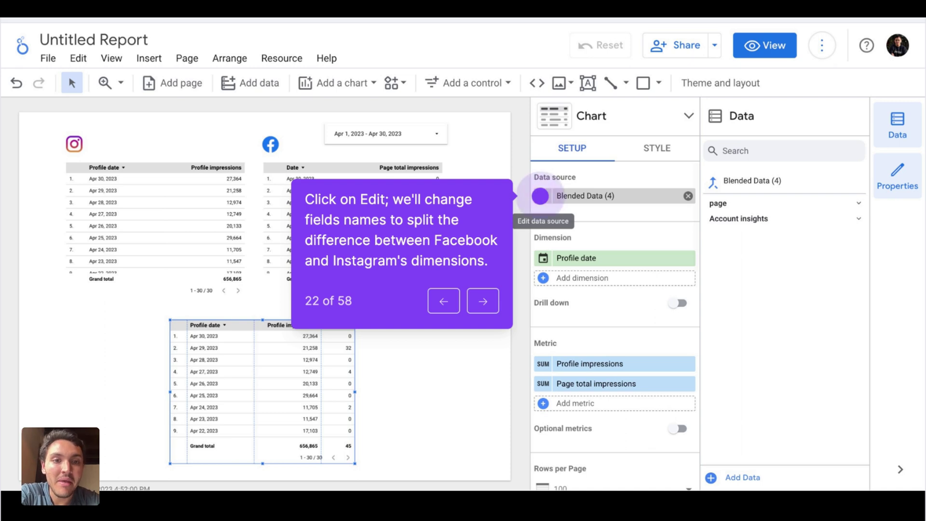
Rename the Instagram and Facebook metrics to Ins impressions and FB impressions.
click(540, 195)
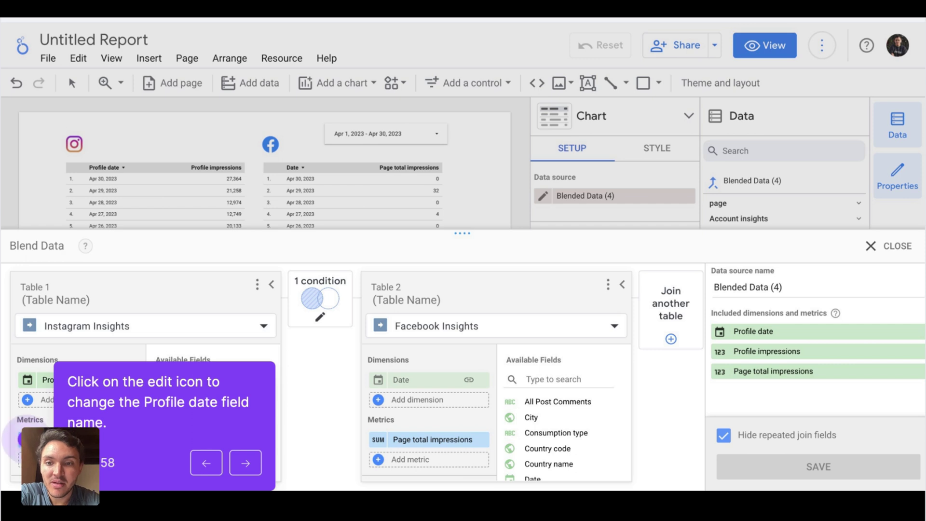
key(Right)
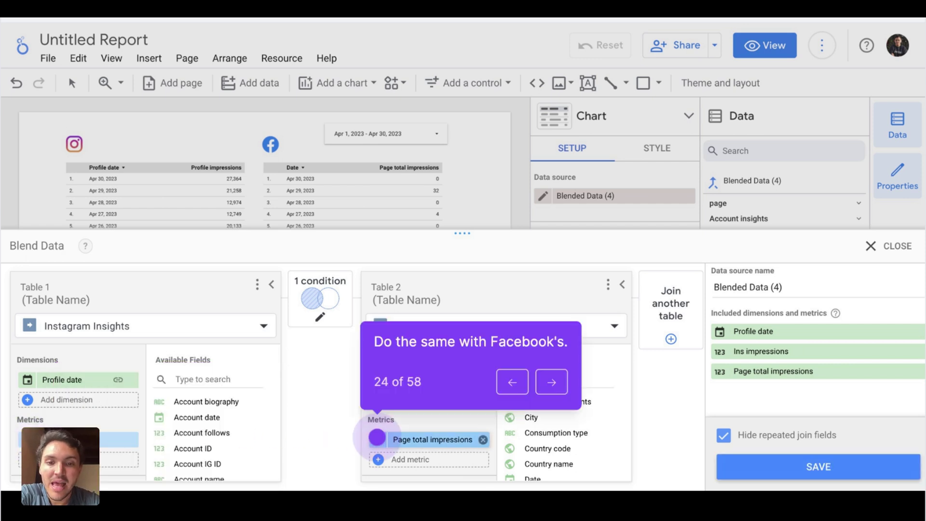
key(Right)
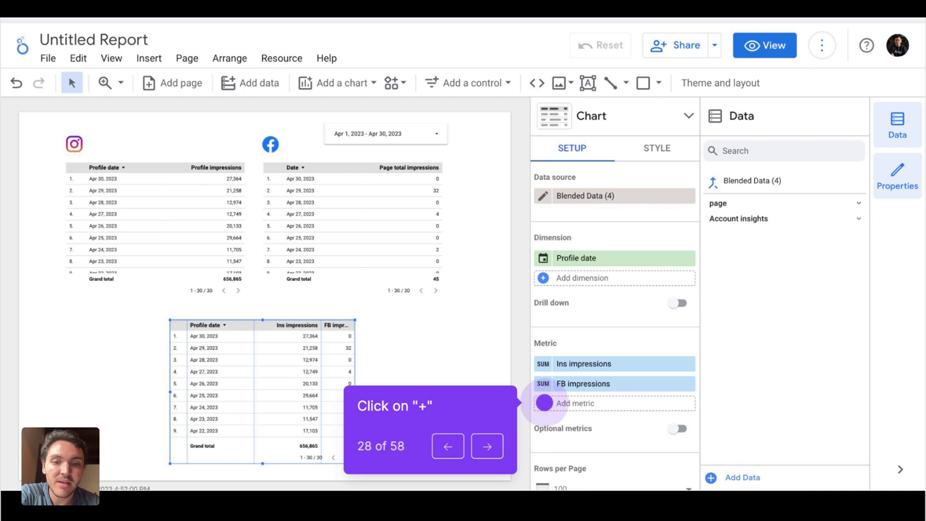
Add a calculated metric Total organic impressions = SUM(Ins impressions)+SUM(FB impressions), totalling 656,910.
click(544, 402)
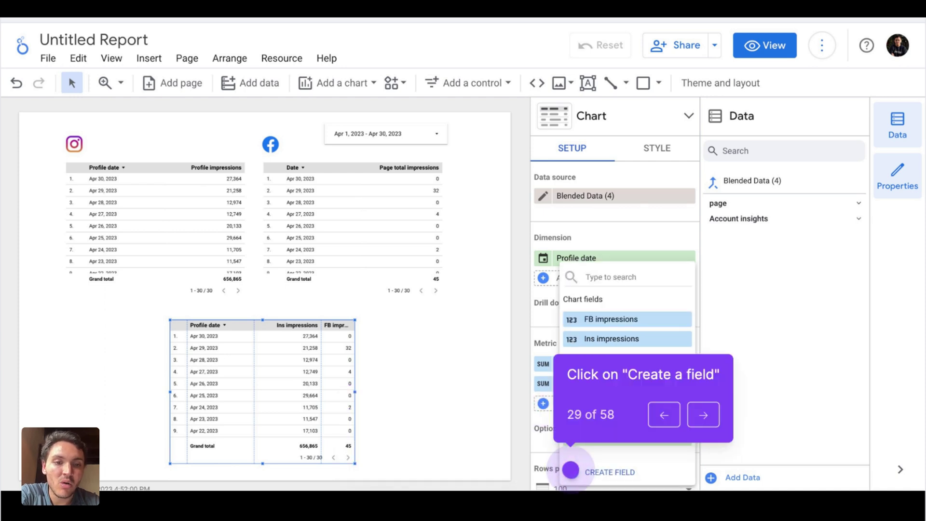
click(571, 470)
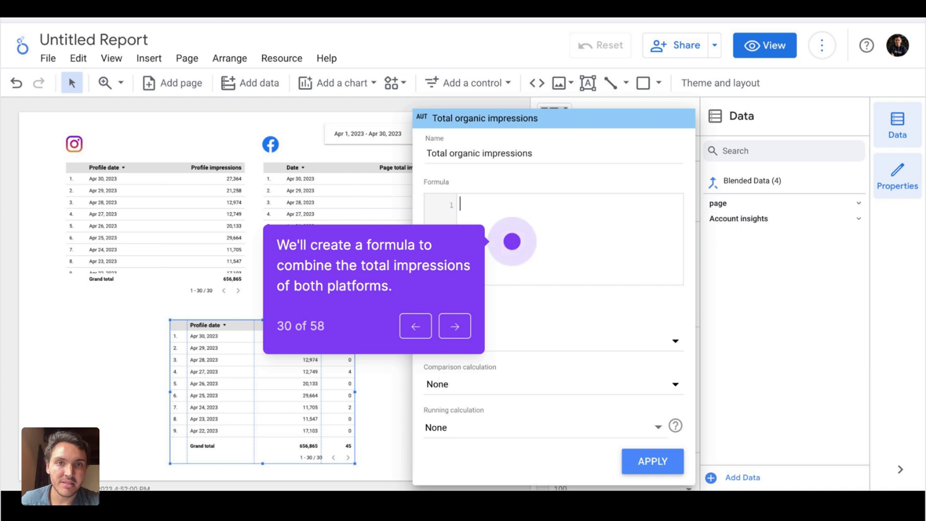
key(Right)
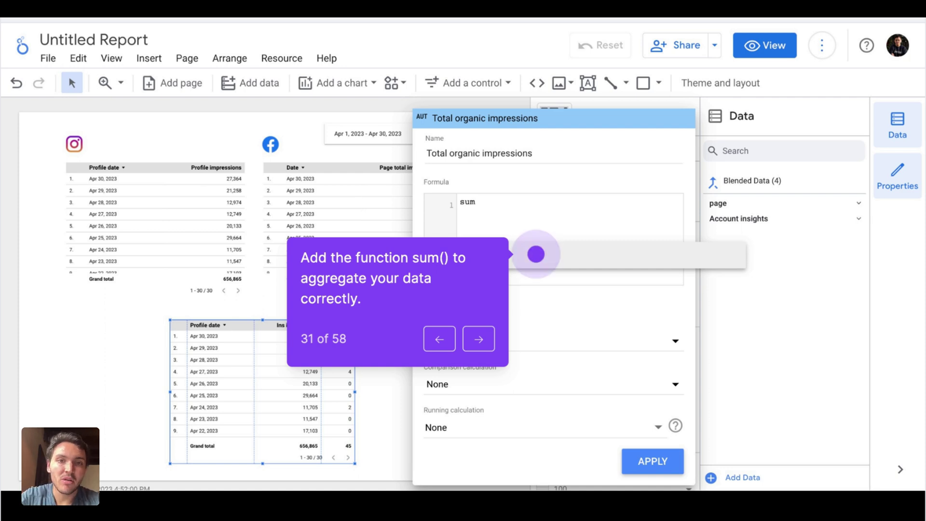
key(Right)
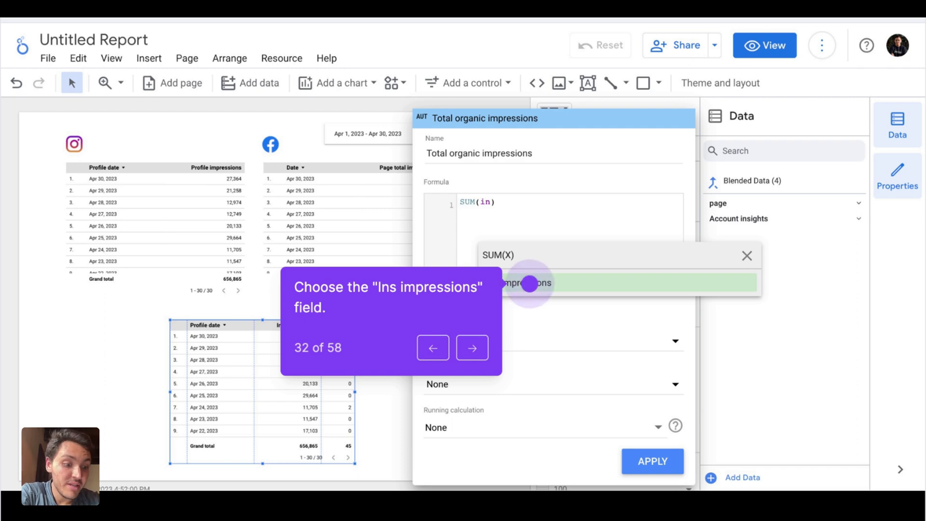
key(Right)
key(Right)
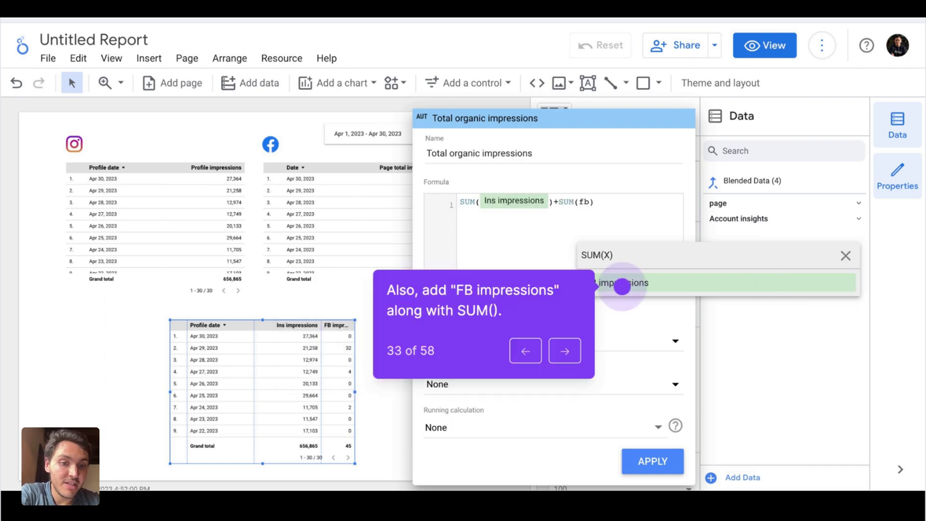
key(Right)
key(Right)
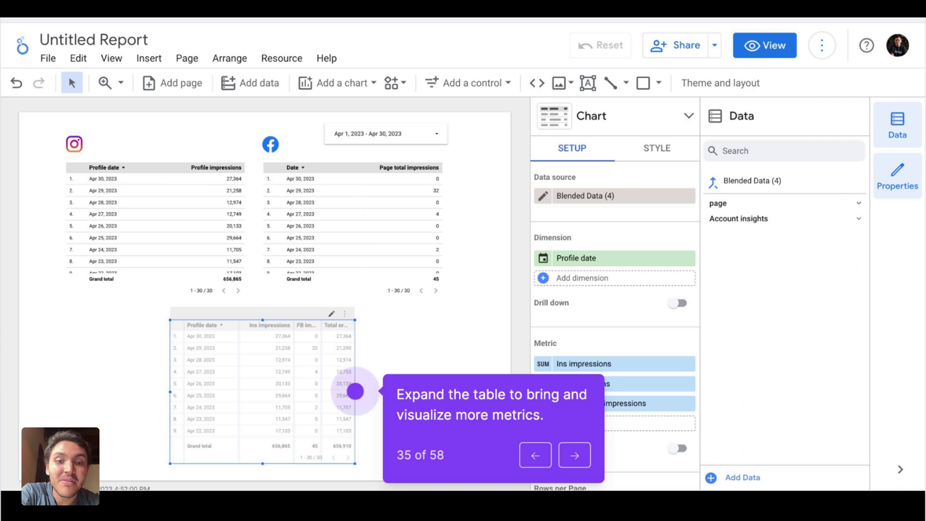
Widen the table and add a Total organic impressions scorecard showing 656,910.
key(Right)
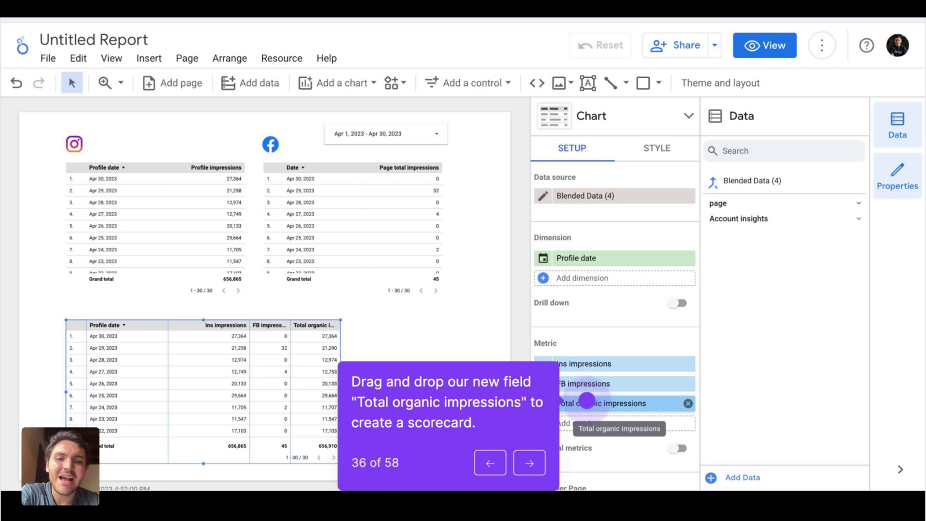
key(Right)
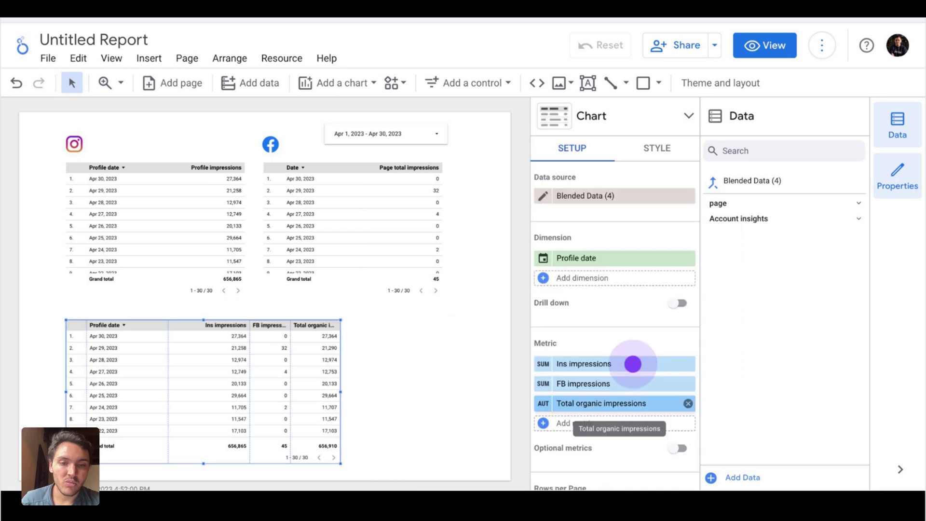
key(Right)
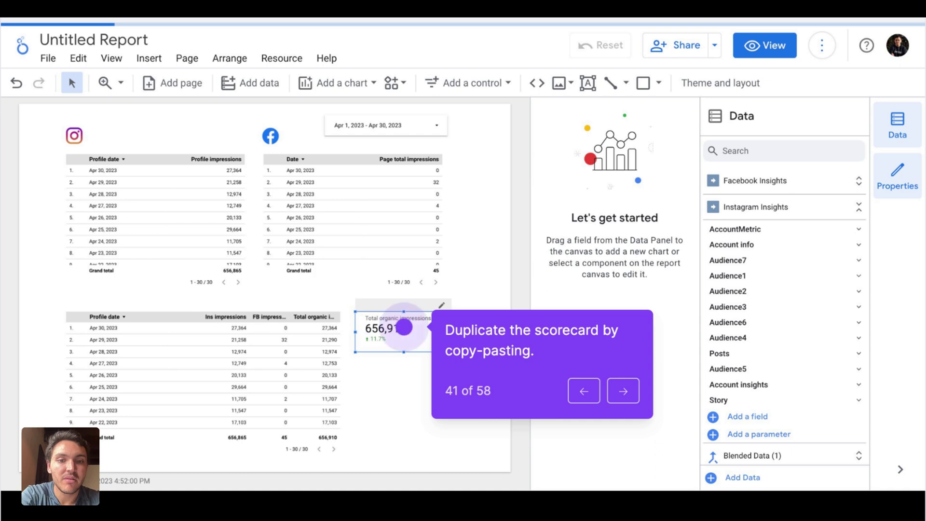
Paste a copy of the scorecard as a Total organic impressions time series below it.
key(ctrl+v)
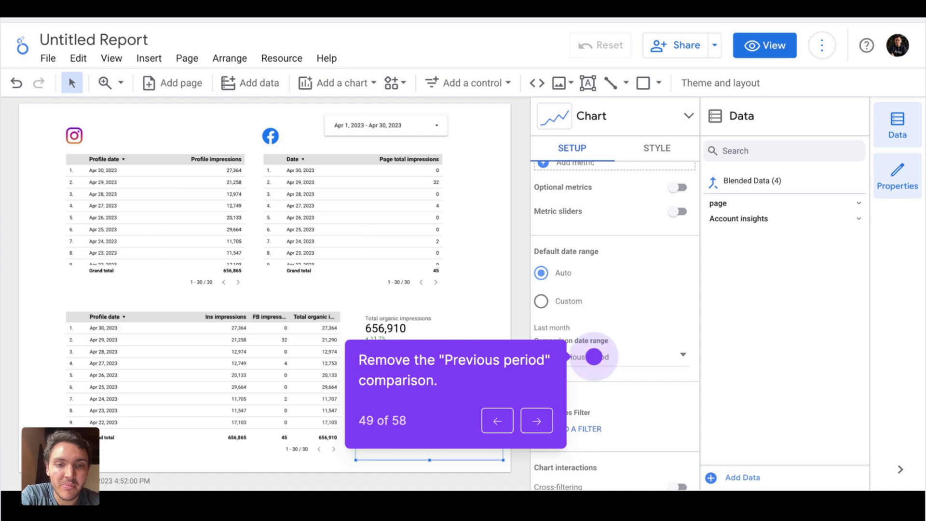
Set the time series chart's comparison date range to None.
click(594, 357)
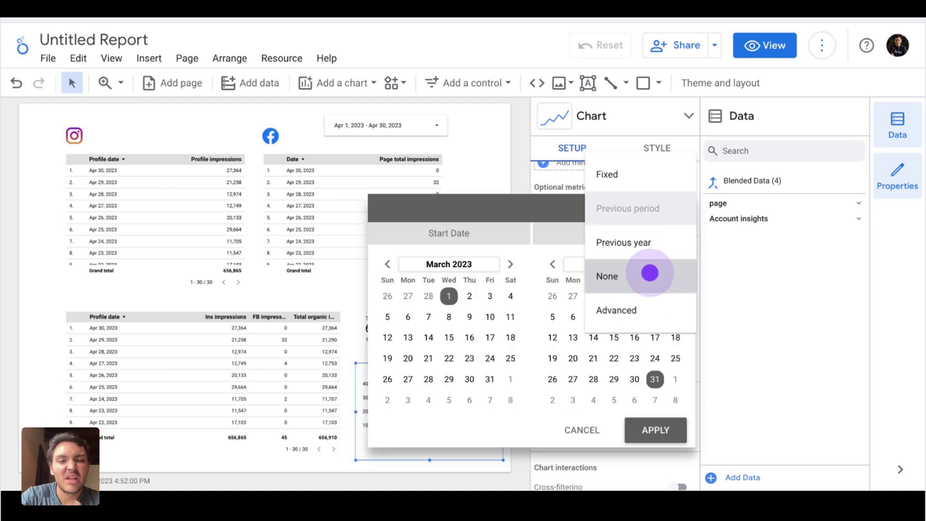
click(649, 277)
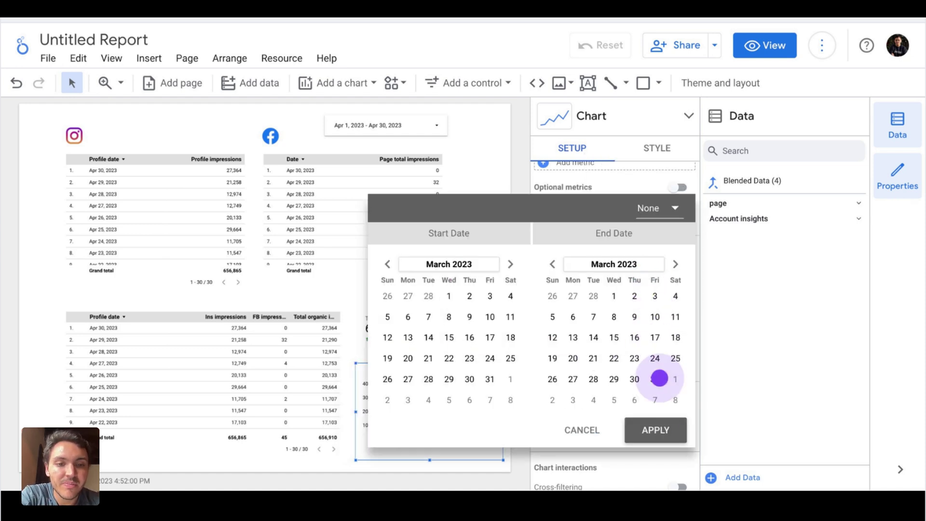
click(655, 429)
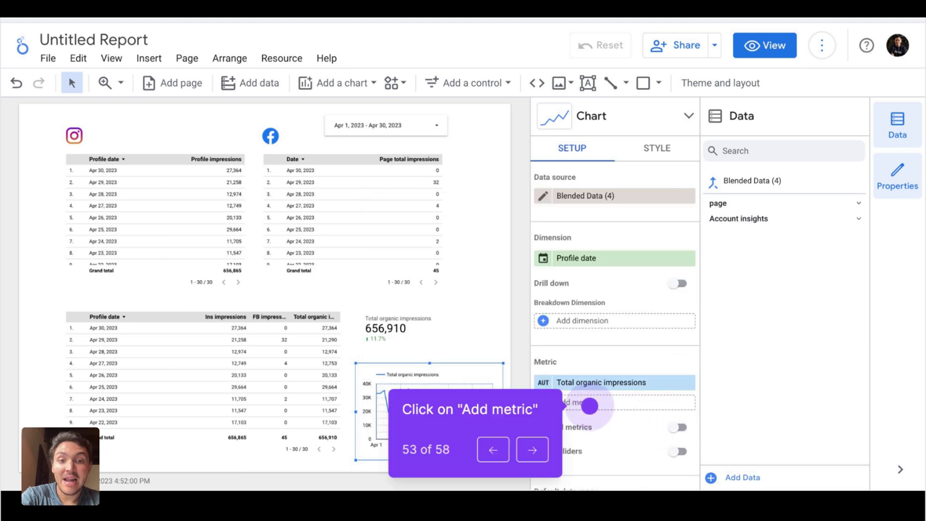